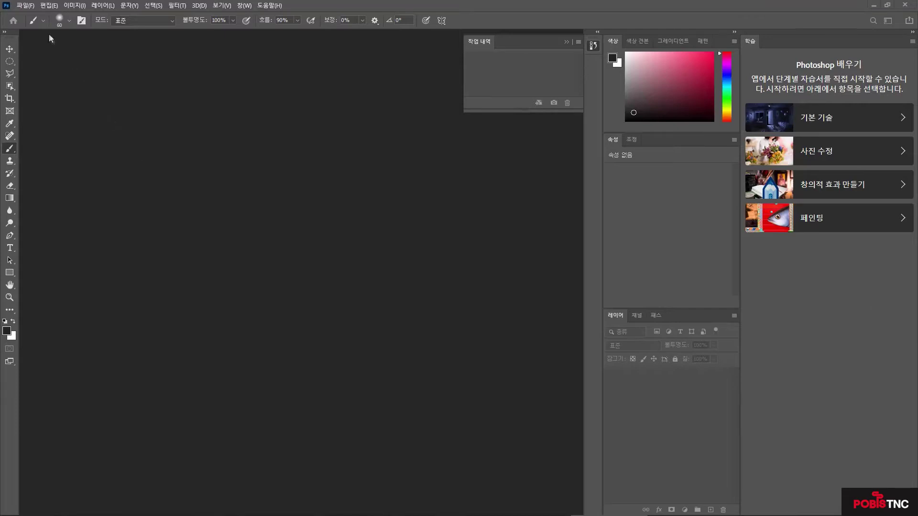
# Start a new document and browse the saved, photo, print, art and illustration, web, mobile, and film and video presets.
pyautogui.click(25, 6)
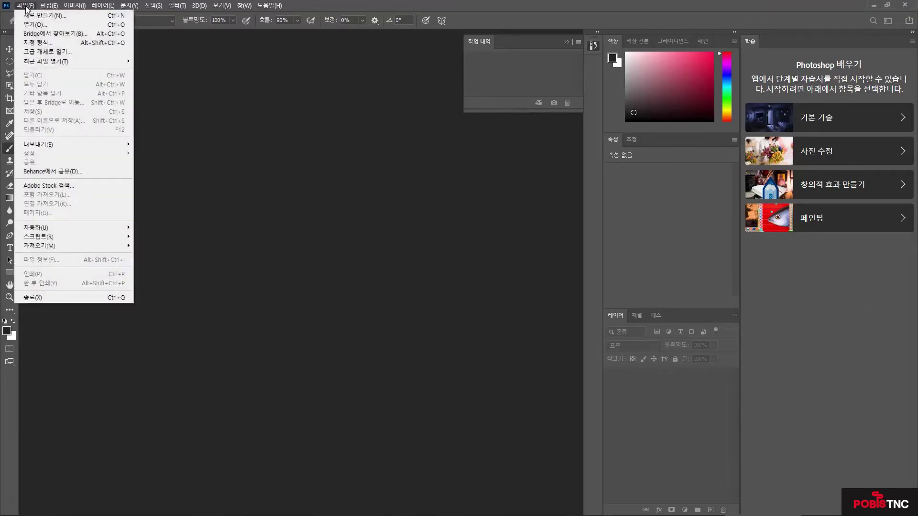
pyautogui.click(104, 18)
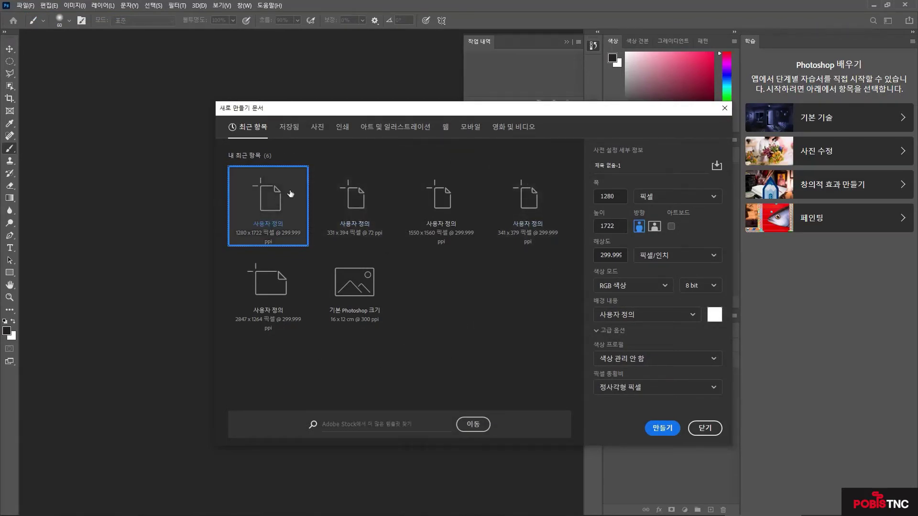
pyautogui.click(290, 129)
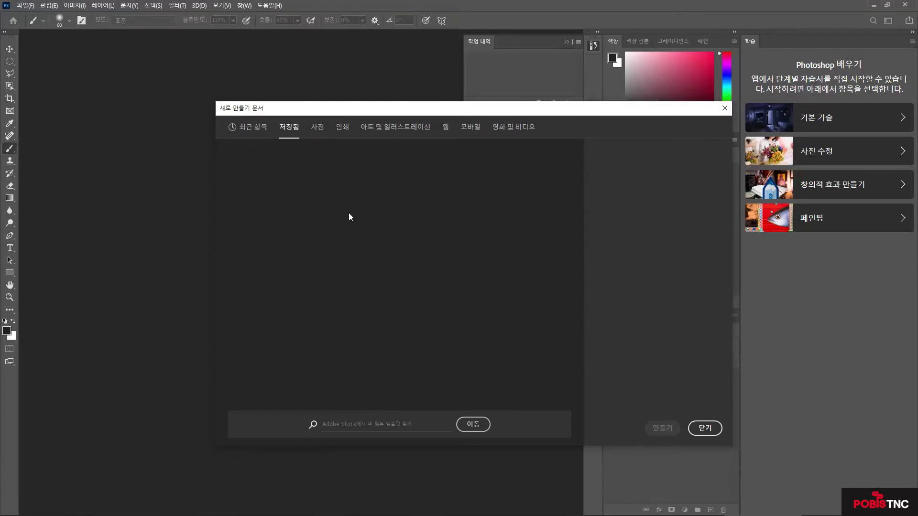
pyautogui.click(318, 127)
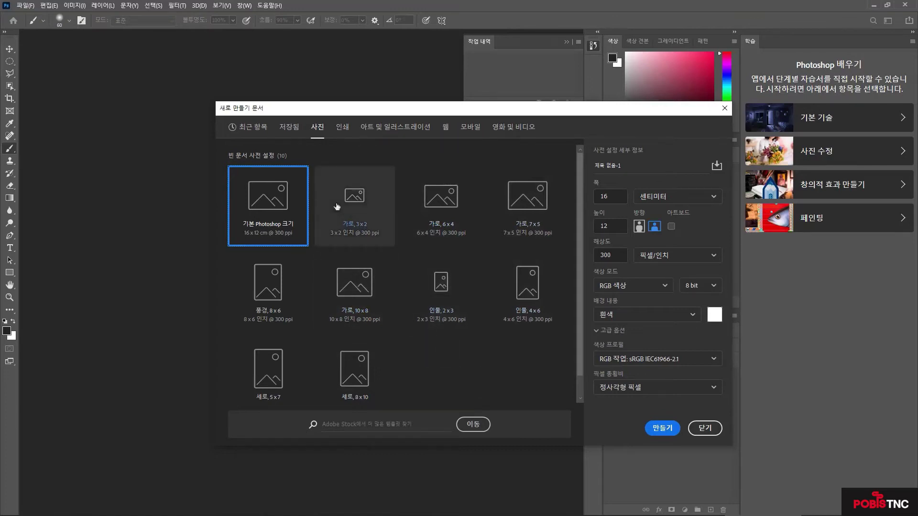
pyautogui.click(342, 129)
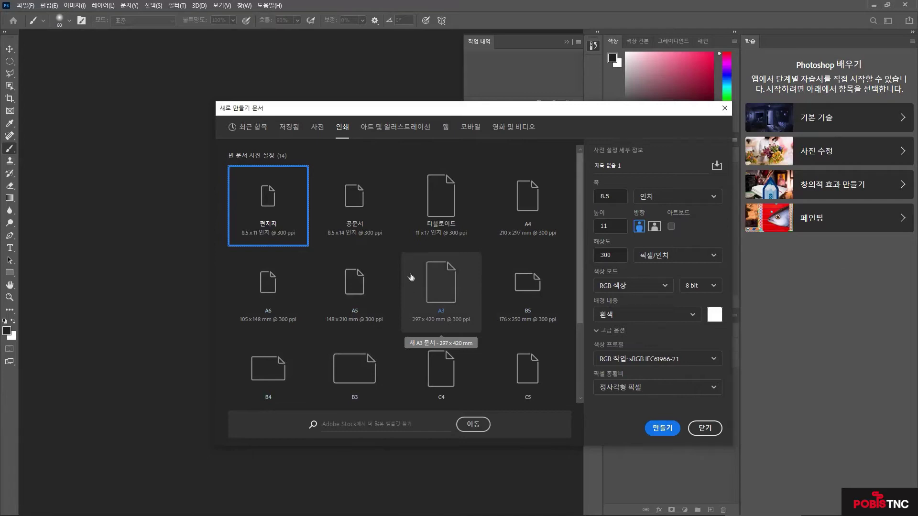
pyautogui.click(388, 131)
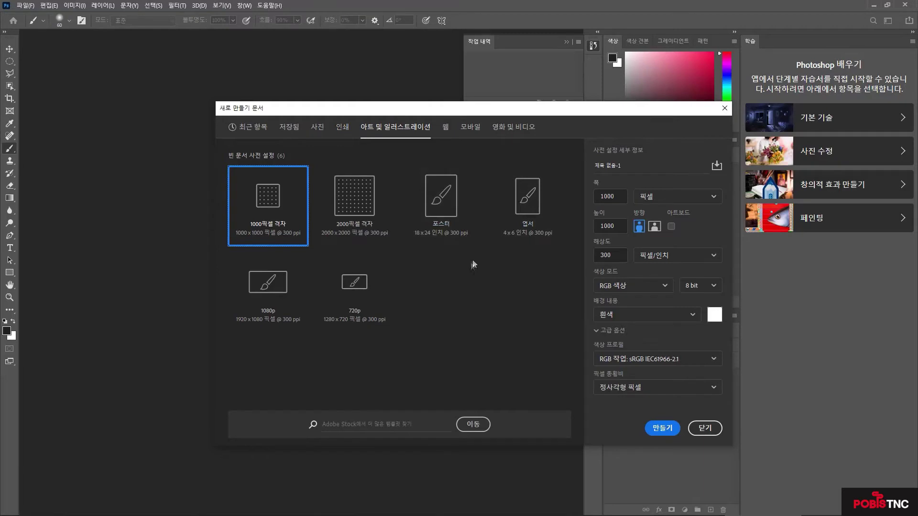
pyautogui.click(446, 129)
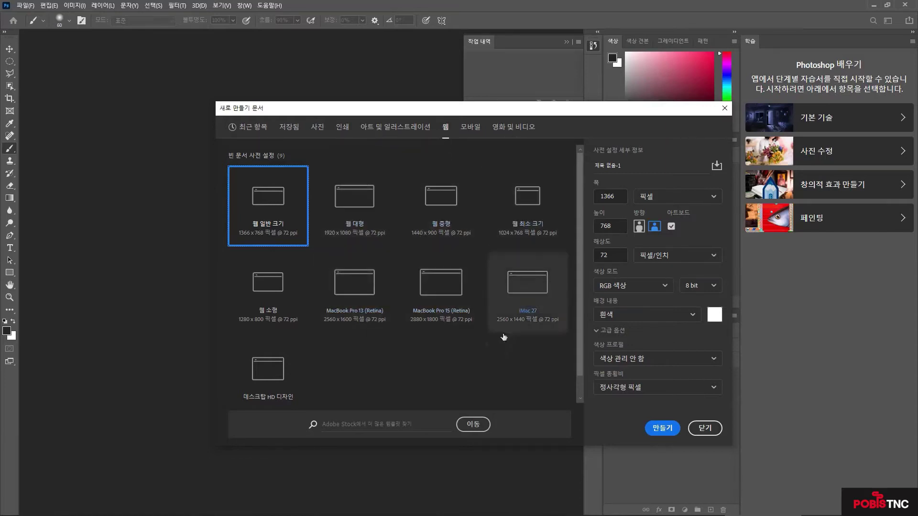
pyautogui.click(471, 127)
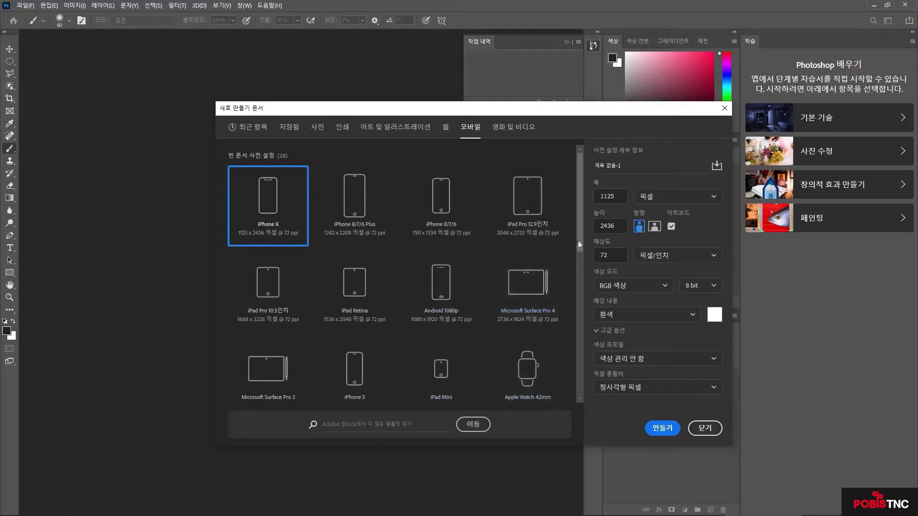
pyautogui.scroll(-5, 569, 387)
pyautogui.moveTo(580, 380); pyautogui.dragTo(578, 177)
pyautogui.click(507, 128)
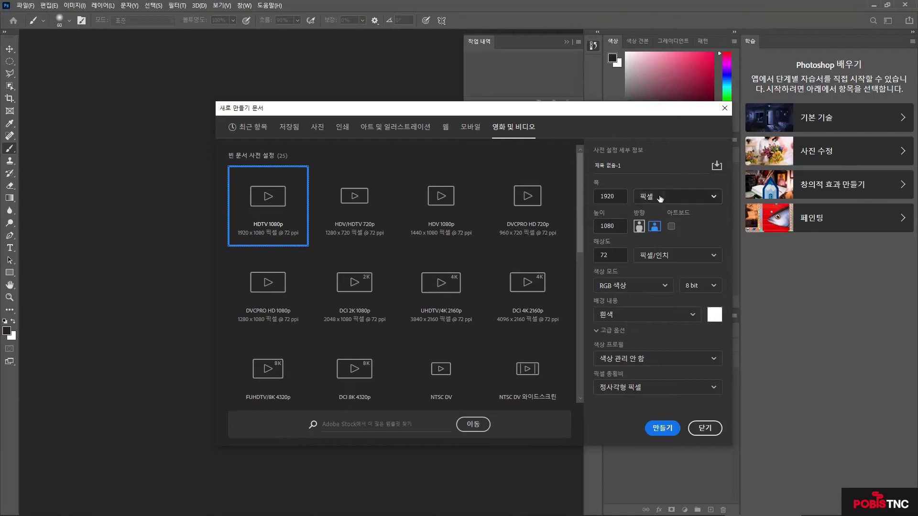
# Size the new document 1000 pixels wide by 2000 pixels high in portrait orientation.
pyautogui.click(684, 197)
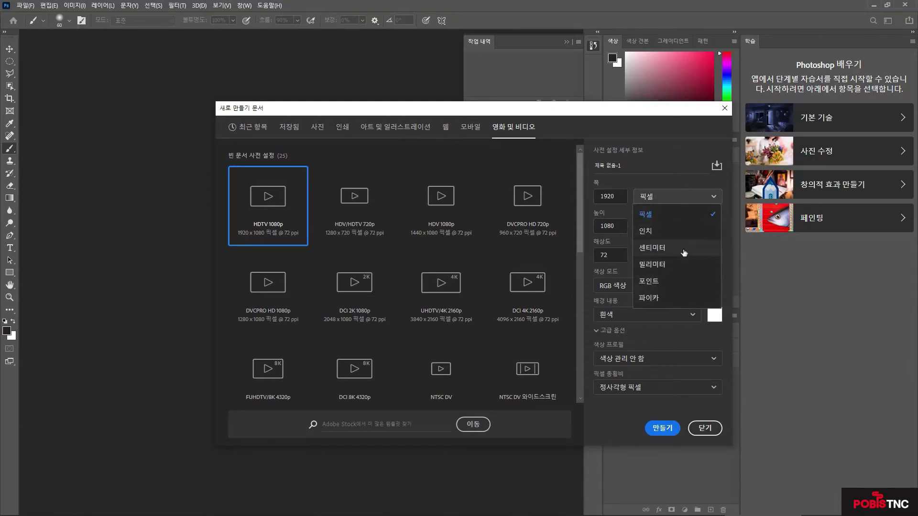
pyautogui.click(650, 218)
pyautogui.click(666, 199)
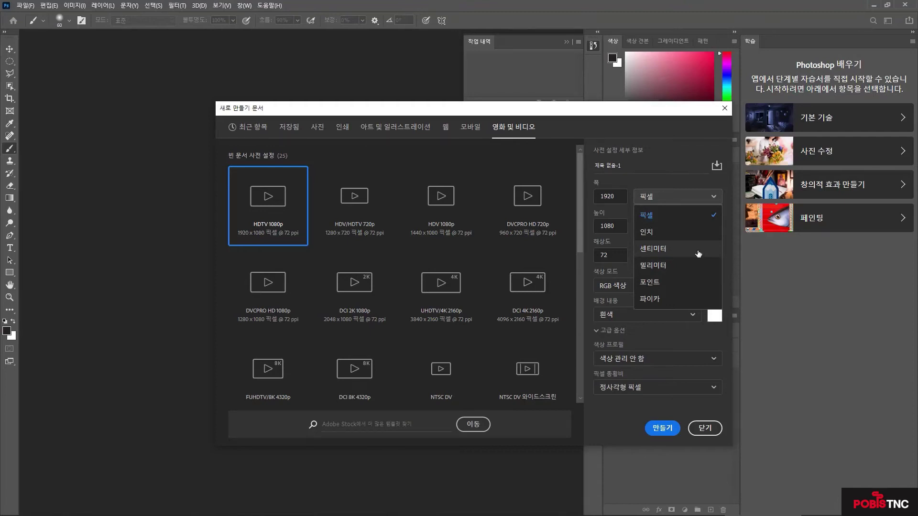
pyautogui.click(670, 186)
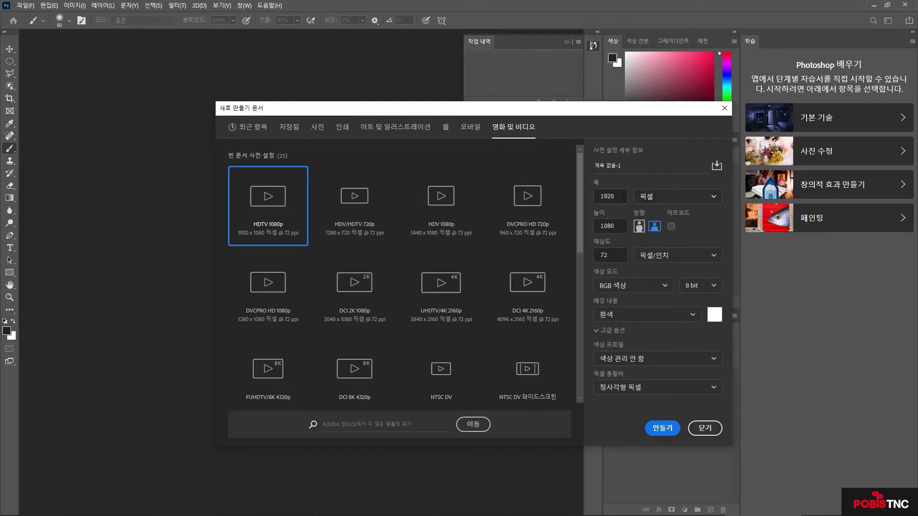
pyautogui.moveTo(621, 200); pyautogui.dragTo(593, 199)
pyautogui.write('2000')
pyautogui.moveTo(624, 226); pyautogui.dragTo(613, 226)
pyautogui.click(655, 228)
pyautogui.click(640, 228)
# Try a resolution of 300 pixels/inch for the new document and restore it to 72.
pyautogui.click(613, 256)
pyautogui.write('300')
pyautogui.doubleClick(616, 254)
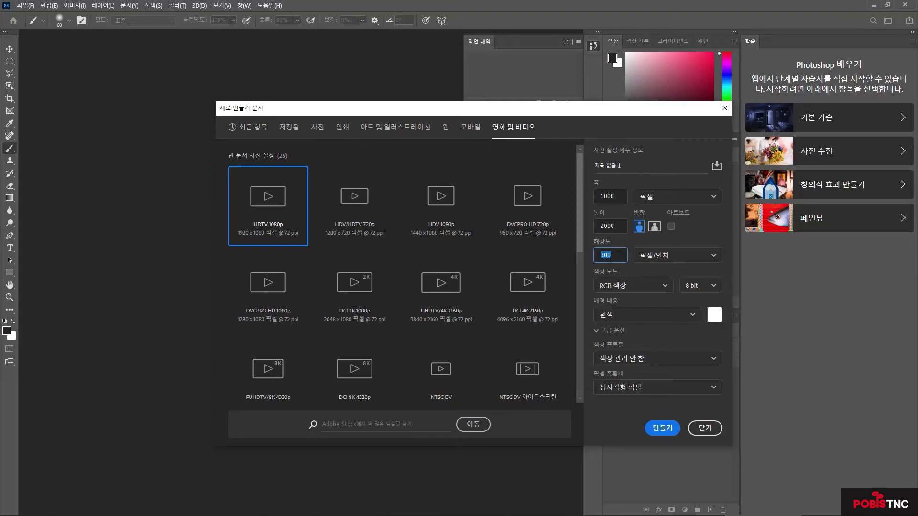
pyautogui.write('72')
# Review the available color modes and bit depths for the new document.
pyautogui.click(665, 286)
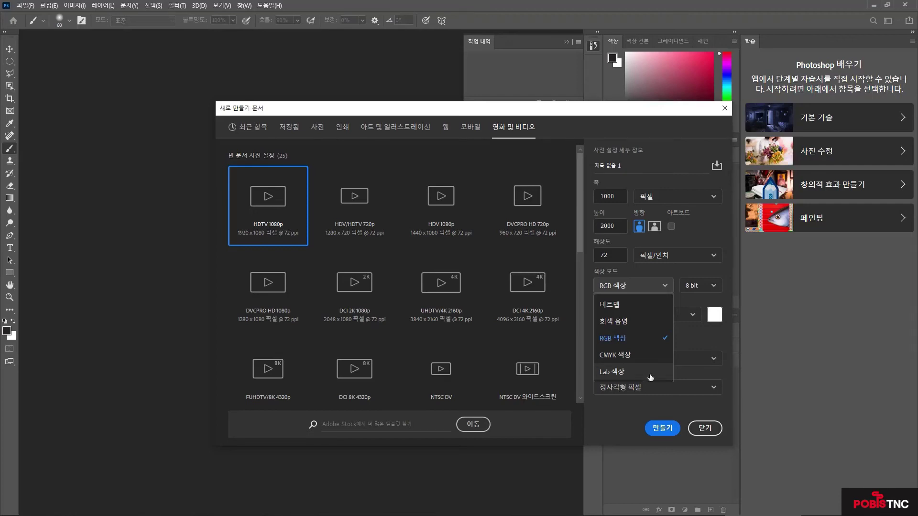
pyautogui.click(692, 343)
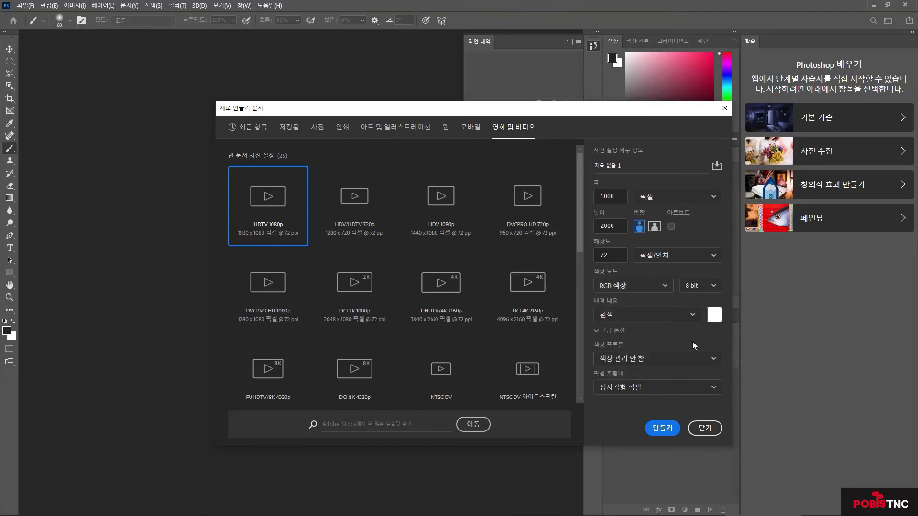
pyautogui.click(717, 287)
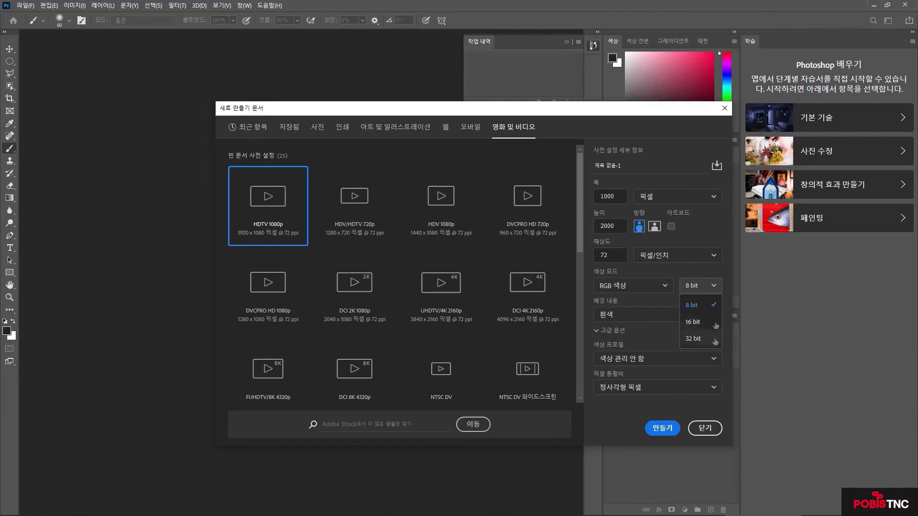
pyautogui.click(675, 300)
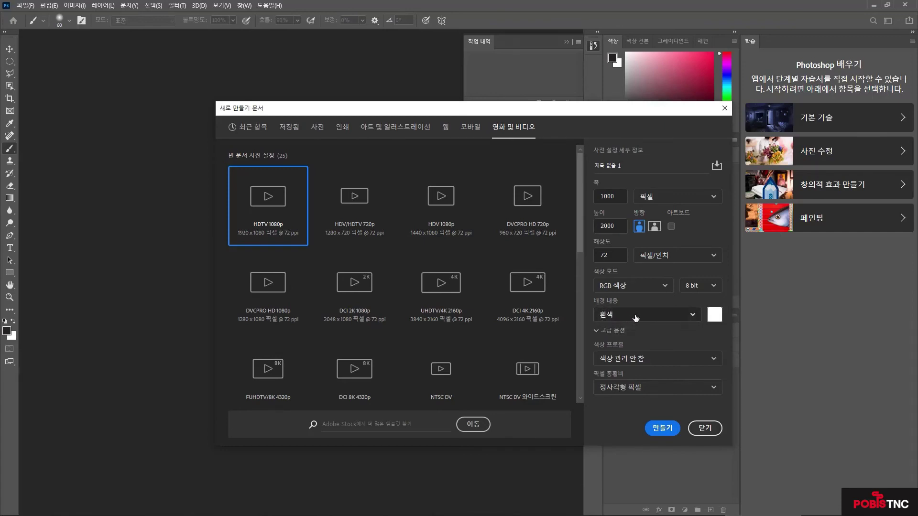
# Try black (검정) as the background contents and restore white (흰색).
pyautogui.click(694, 316)
pyautogui.click(641, 351)
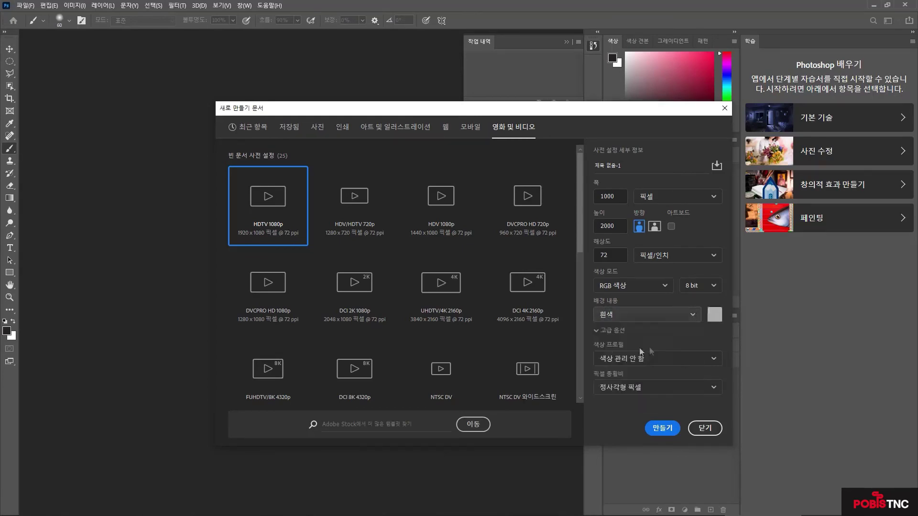
pyautogui.click(678, 315)
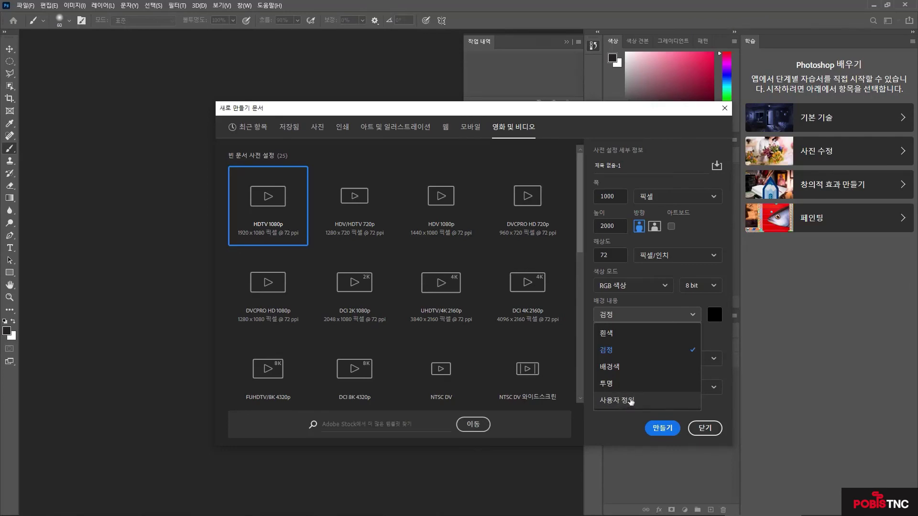
pyautogui.click(612, 335)
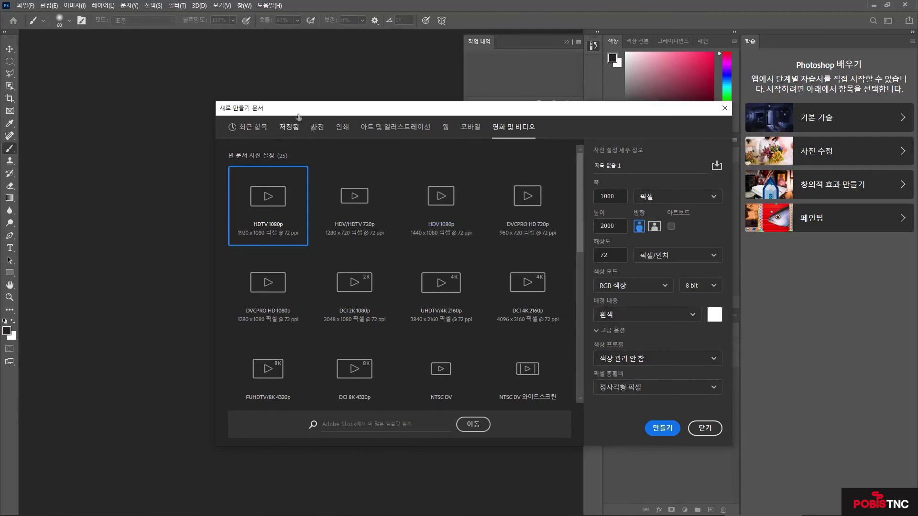
# Save the current settings as a document preset named 나만의 도큐먼트01 and create a document from it.
pyautogui.click(716, 166)
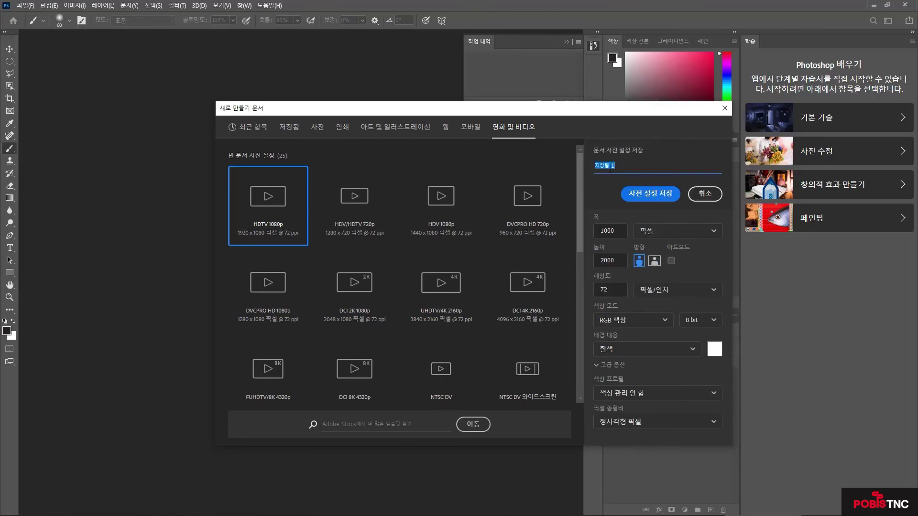
pyautogui.write('sk')
pyautogui.press('BackSpace')
pyautogui.press('BackSpace')
pyautogui.write('나만의 도큐먼트01')
pyautogui.click(660, 195)
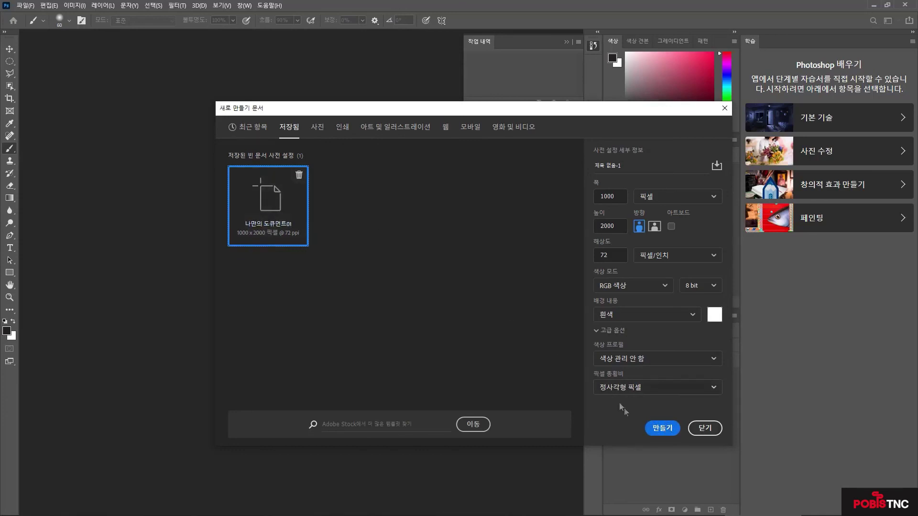
pyautogui.click(657, 429)
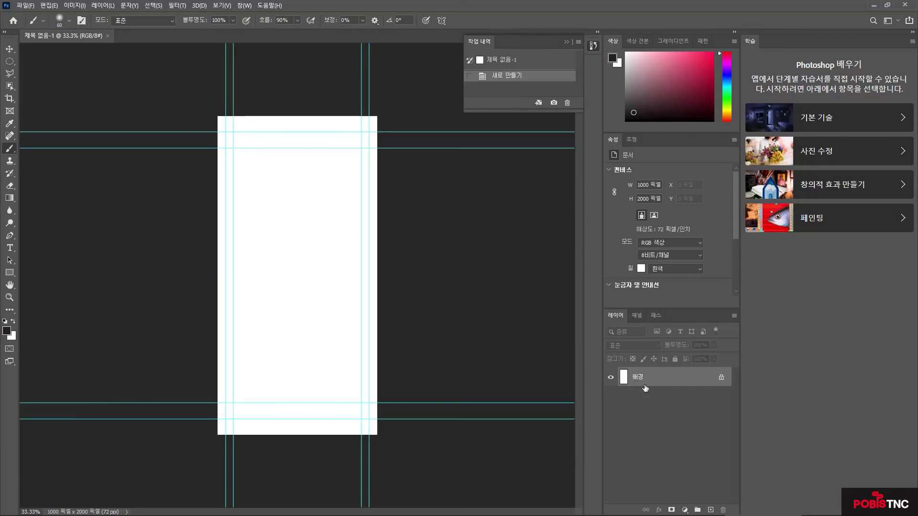
# Create a second document from the saved preset 나만의 도큐먼트01 with transparent (투명) background contents.
pyautogui.click(26, 5)
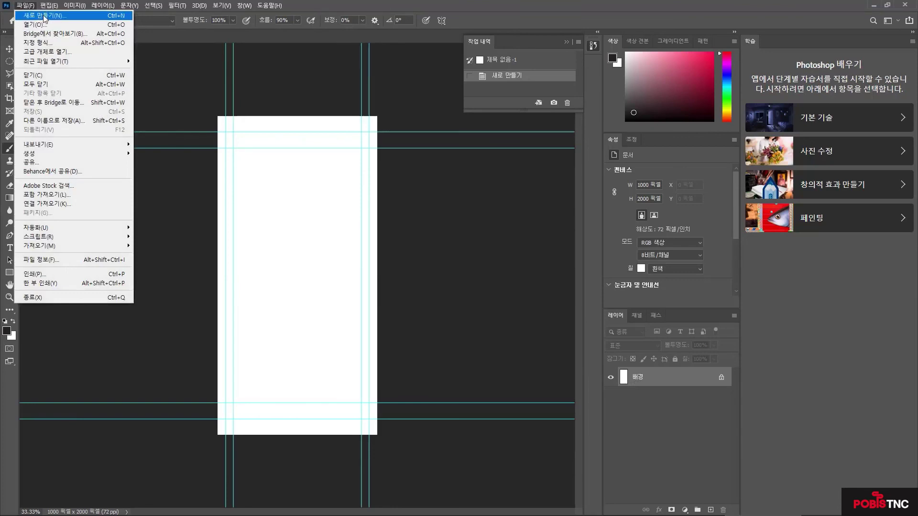
pyautogui.click(46, 18)
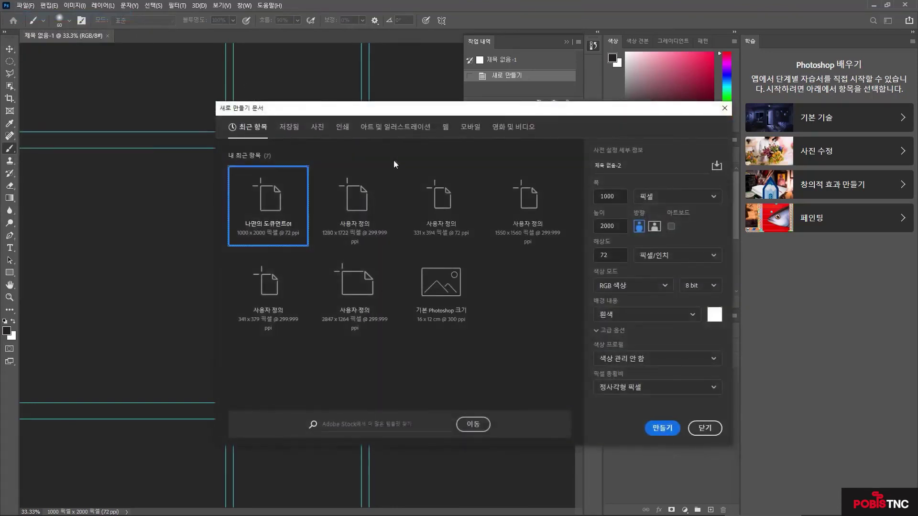
pyautogui.click(289, 128)
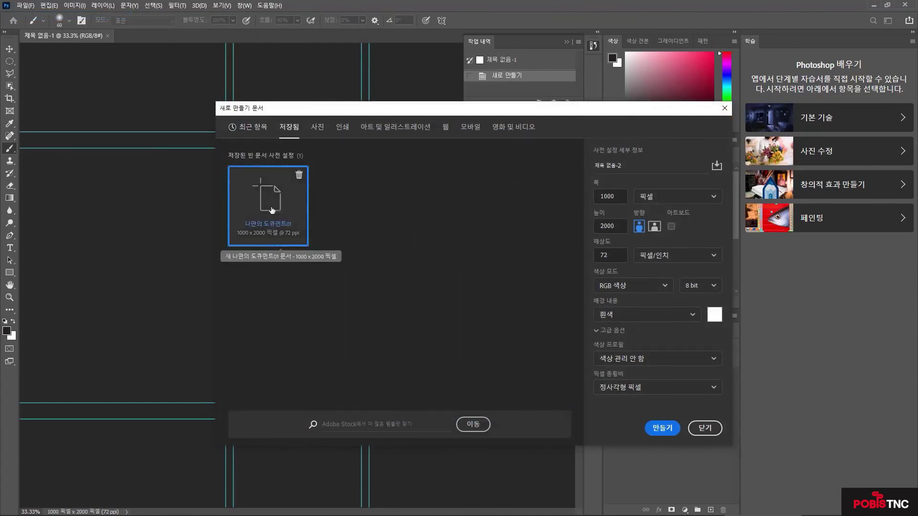
pyautogui.click(625, 315)
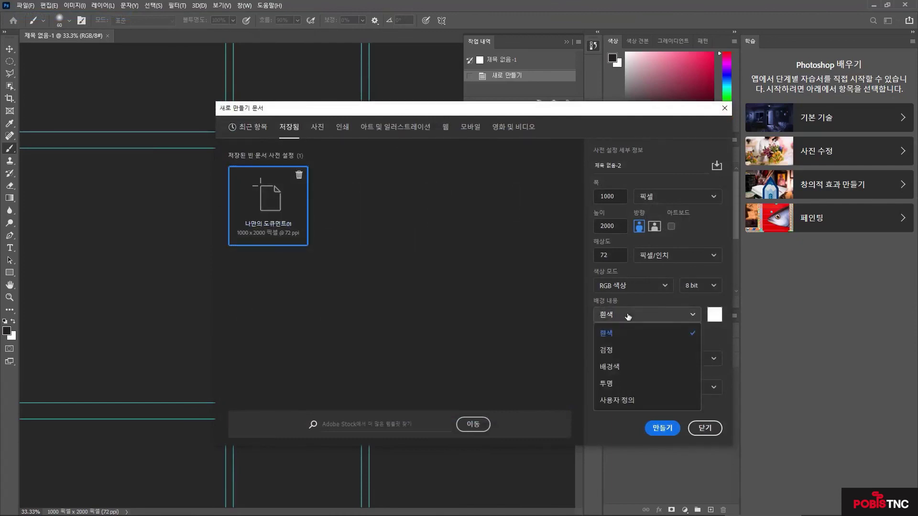
pyautogui.click(622, 385)
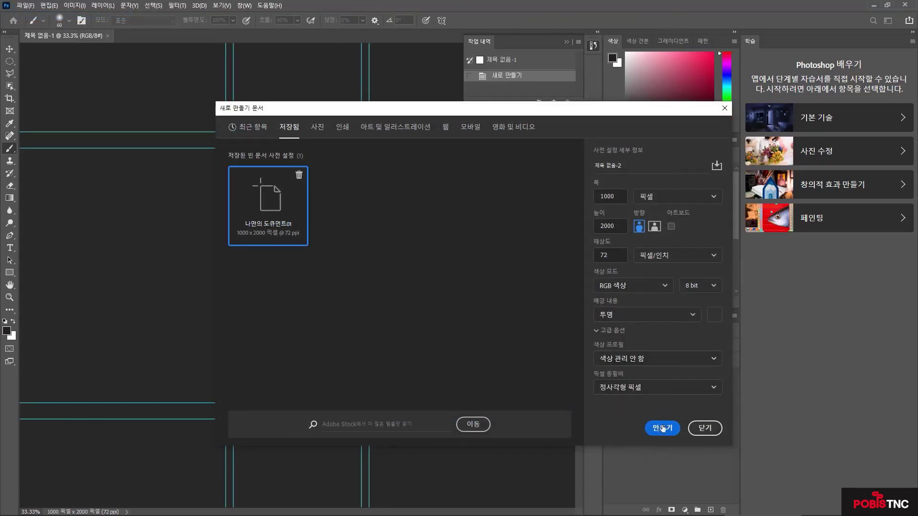
pyautogui.click(665, 429)
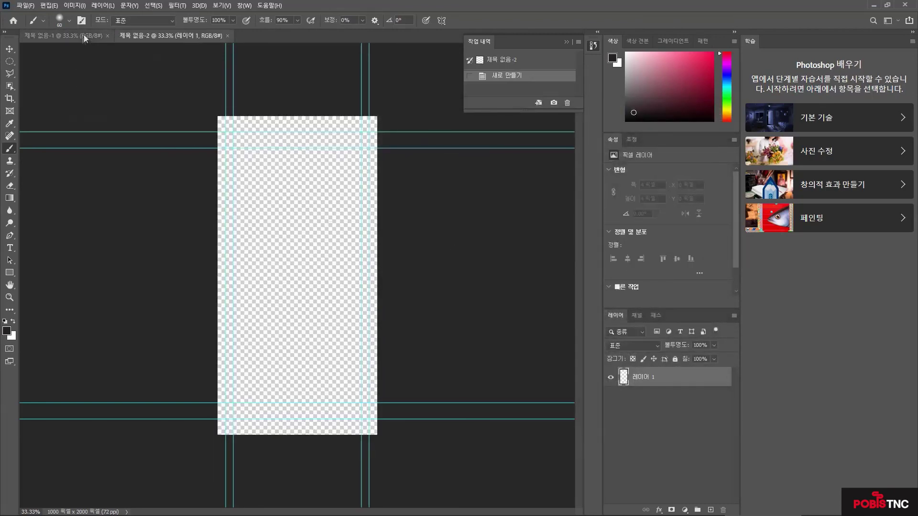
# Switch between the white-background and transparent documents to compare their canvases.
pyautogui.click(95, 40)
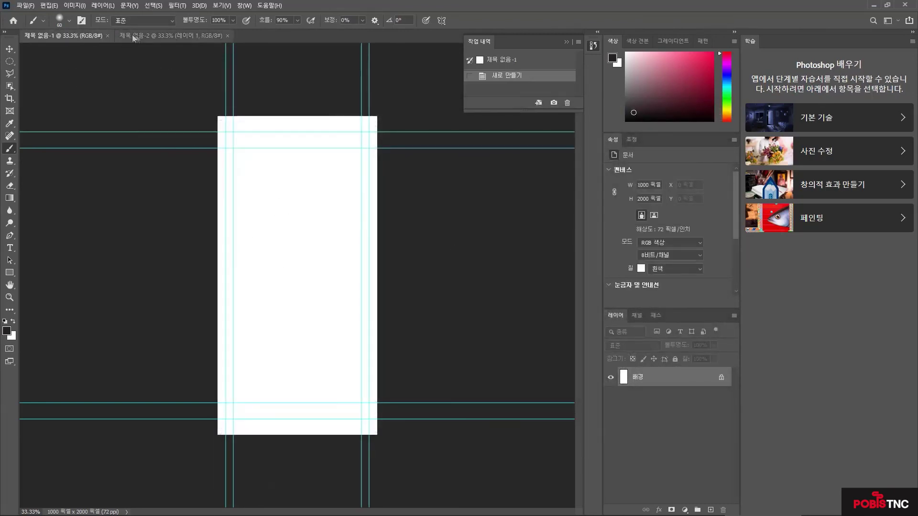
pyautogui.click(167, 37)
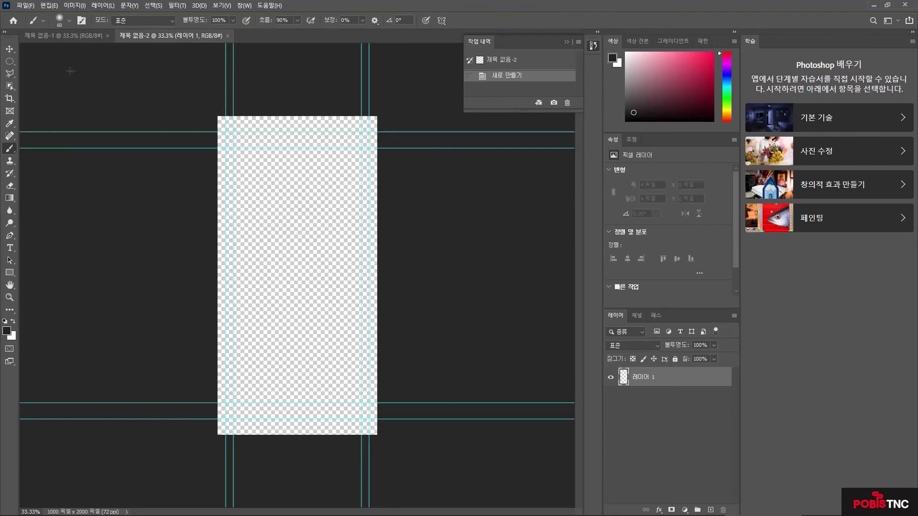
pyautogui.click(83, 33)
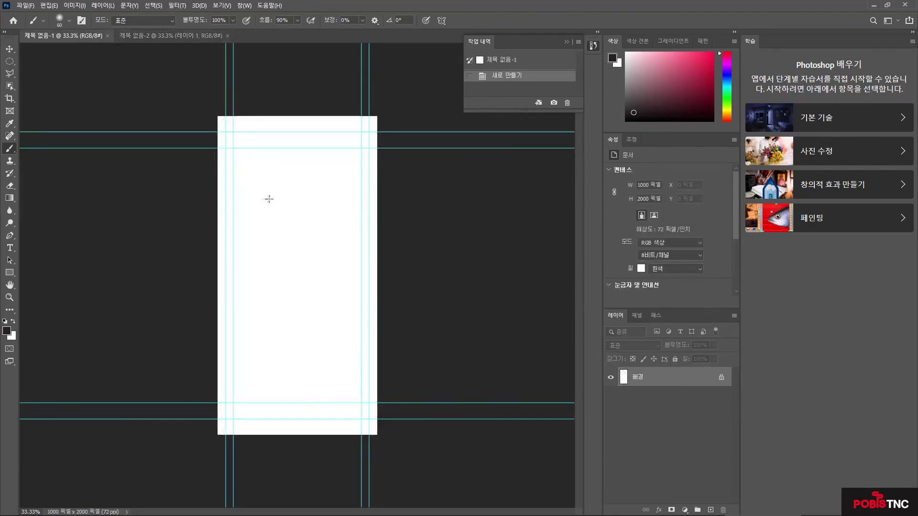